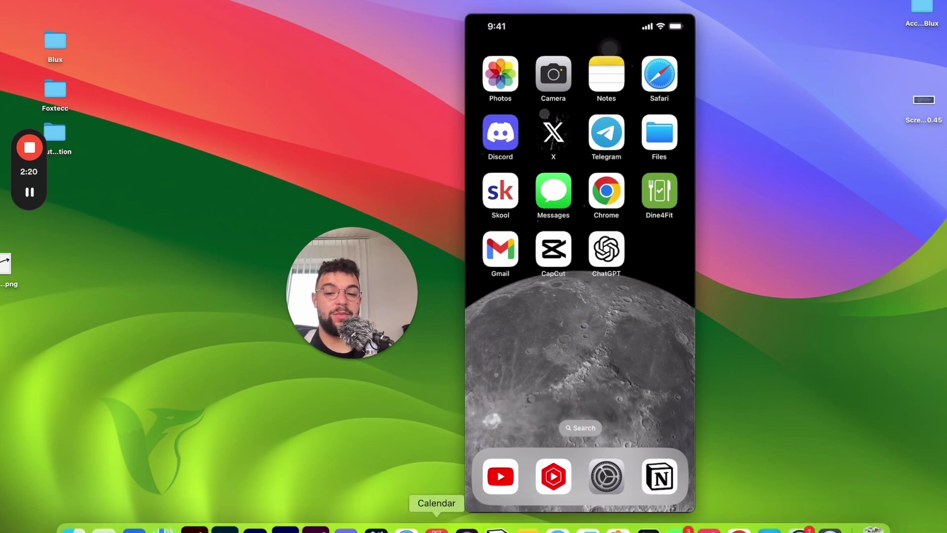
Open the Foxtecc community page on Skool in Safari
{"action": "left_click", "coordinate": [413, 527]}
{"action": "left_click_drag", "start_coordinate": [347, 296], "coordinate": [770, 191]}
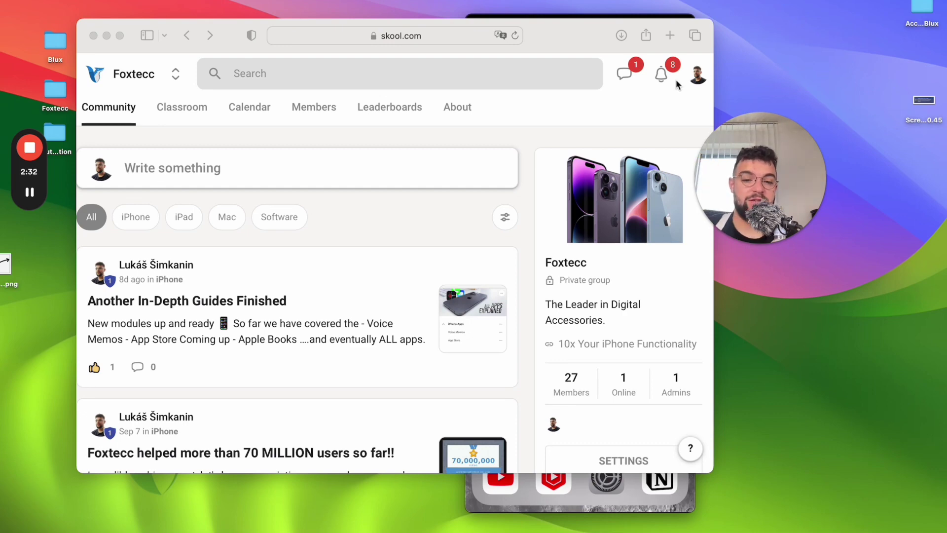
{"action": "left_click", "coordinate": [571, 388]}
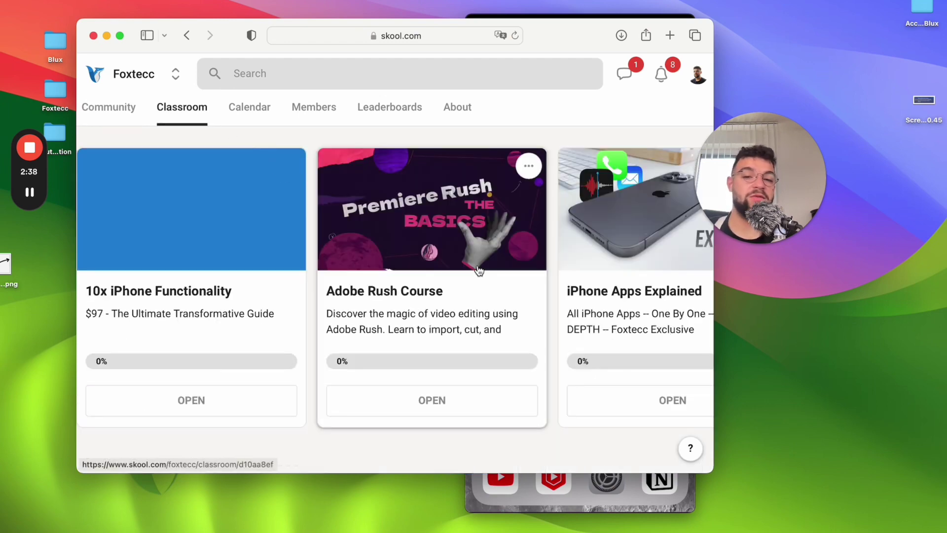
{"action": "left_click", "coordinate": [512, 267]}
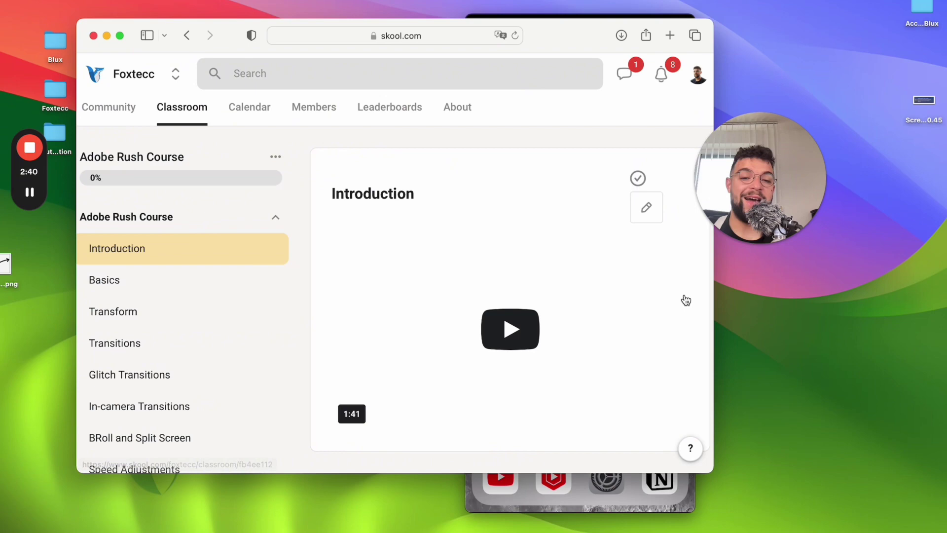
{"action": "scroll", "coordinate": [151, 287], "scroll_direction": "down", "scroll_amount": 5}
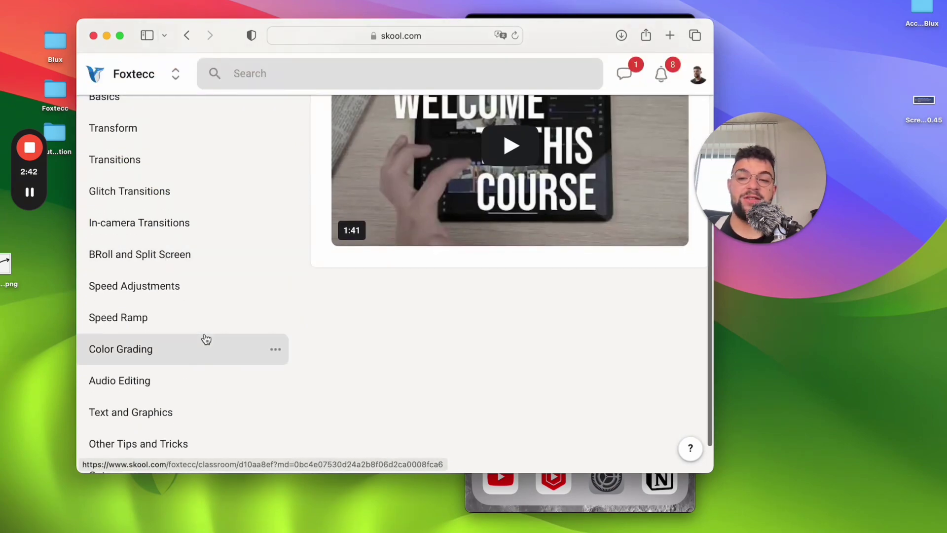
{"action": "scroll", "coordinate": [206, 338], "scroll_direction": "down", "scroll_amount": 1}
{"action": "scroll", "coordinate": [205, 339], "scroll_direction": "up", "scroll_amount": 5}
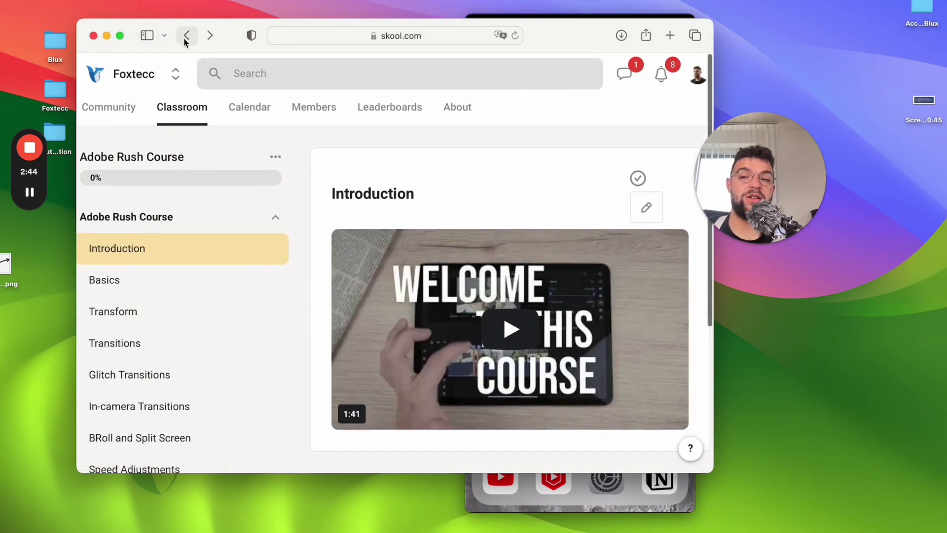
{"action": "left_click", "coordinate": [187, 35]}
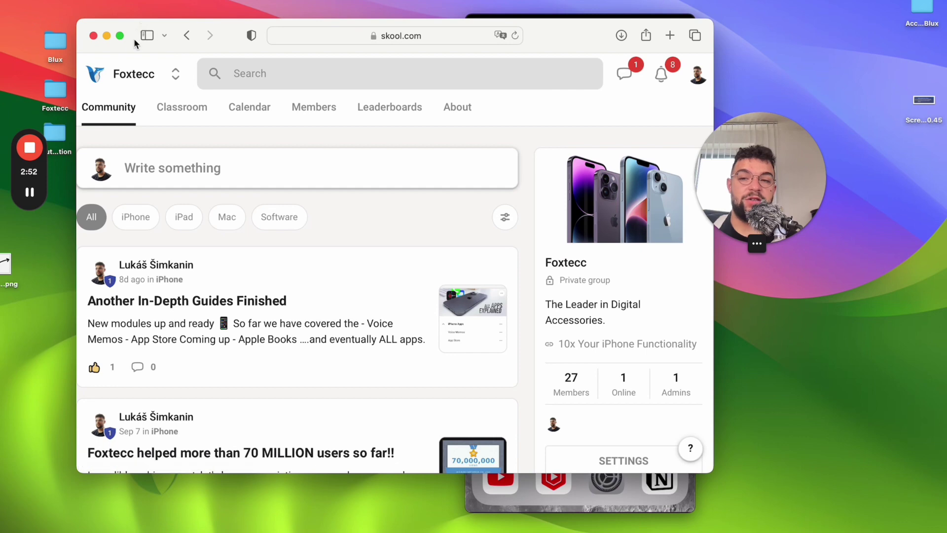
{"action": "left_click", "coordinate": [107, 36]}
{"action": "mouse_move", "coordinate": [736, 179]}
{"action": "left_mouse_down"}
{"action": "mouse_move", "coordinate": [308, 223]}
{"action": "mouse_move", "coordinate": [347, 230]}
{"action": "left_mouse_up"}
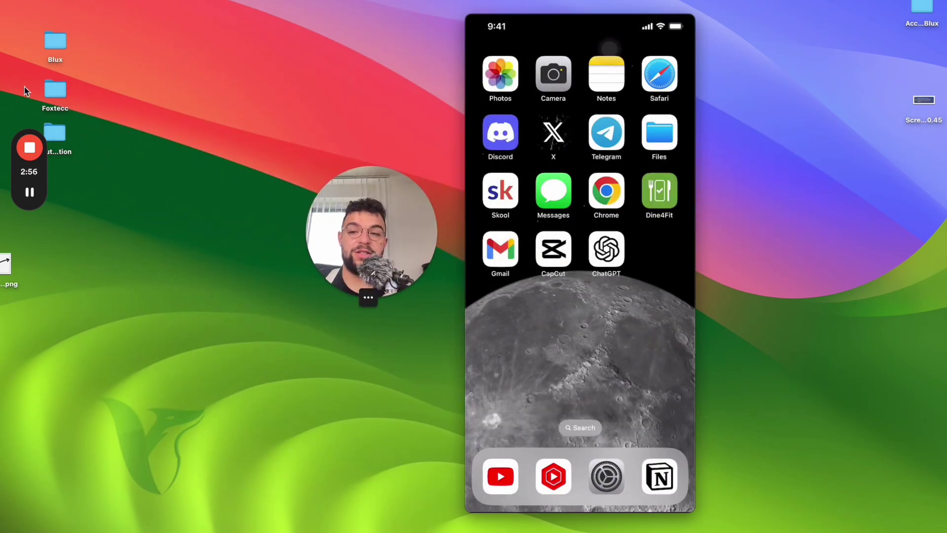